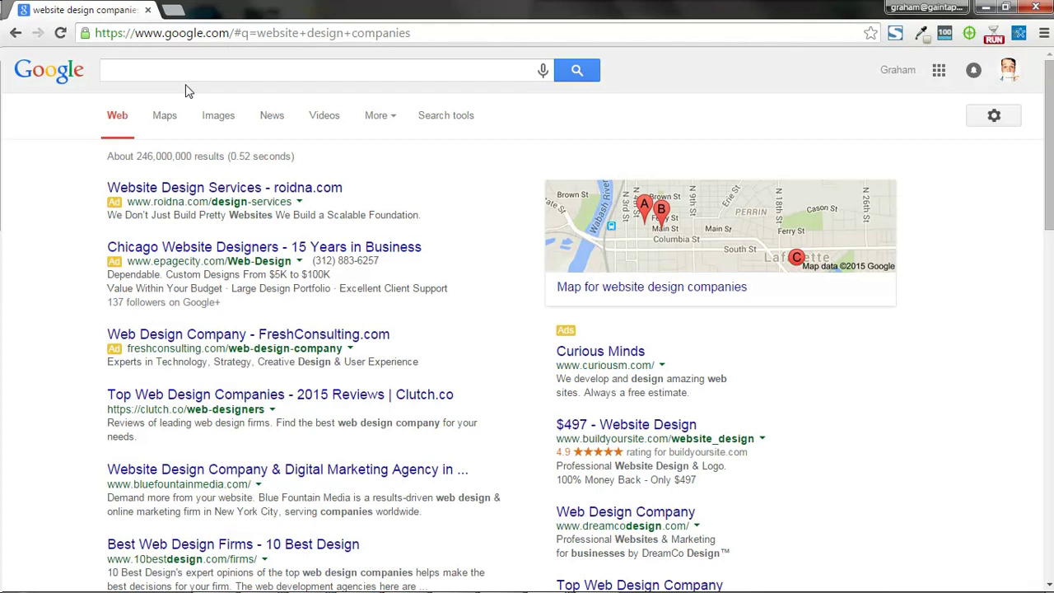
# Search Google for linkclump and open the extension's Chrome Web Store page.
pyautogui.click(184, 71)
pyautogui.write('linkclump')
pyautogui.press('Return')
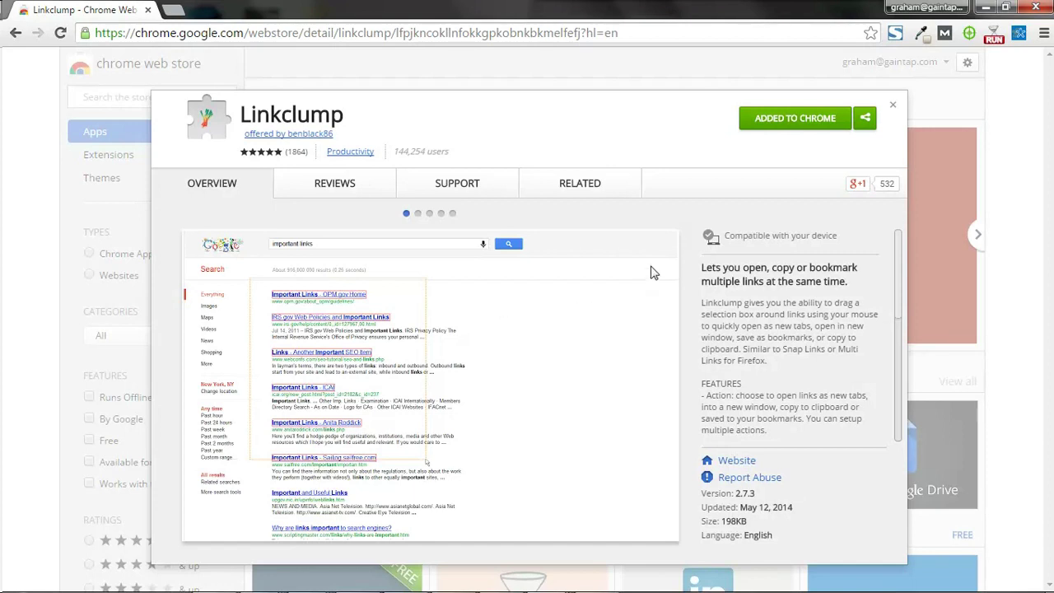
# Open the Linkclump extension's options and save its Copied to clipboard action with URLS with titles as the copy format.
pyautogui.click(1043, 33)
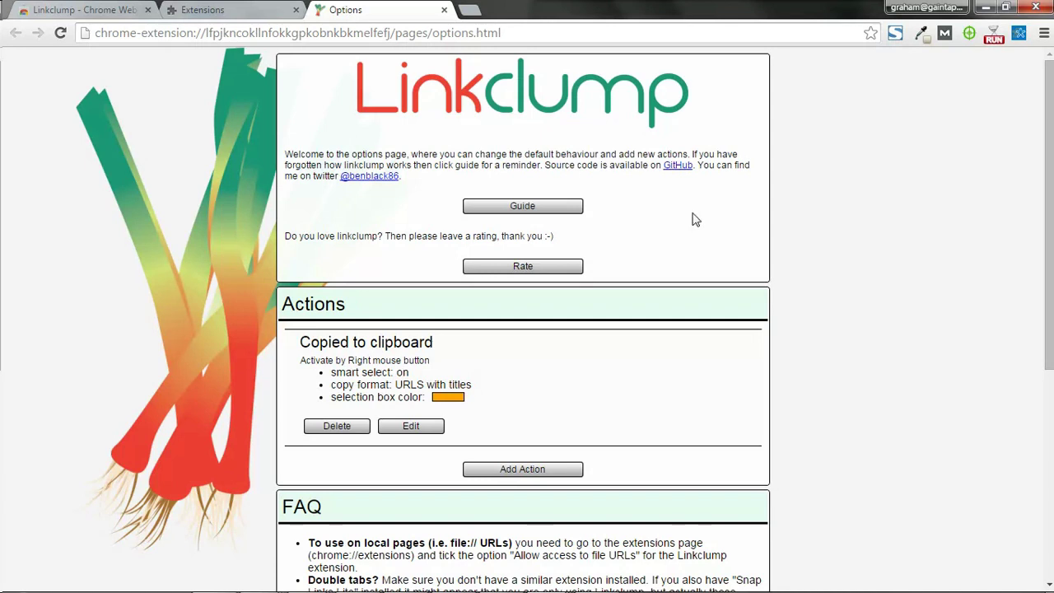
pyautogui.click(416, 427)
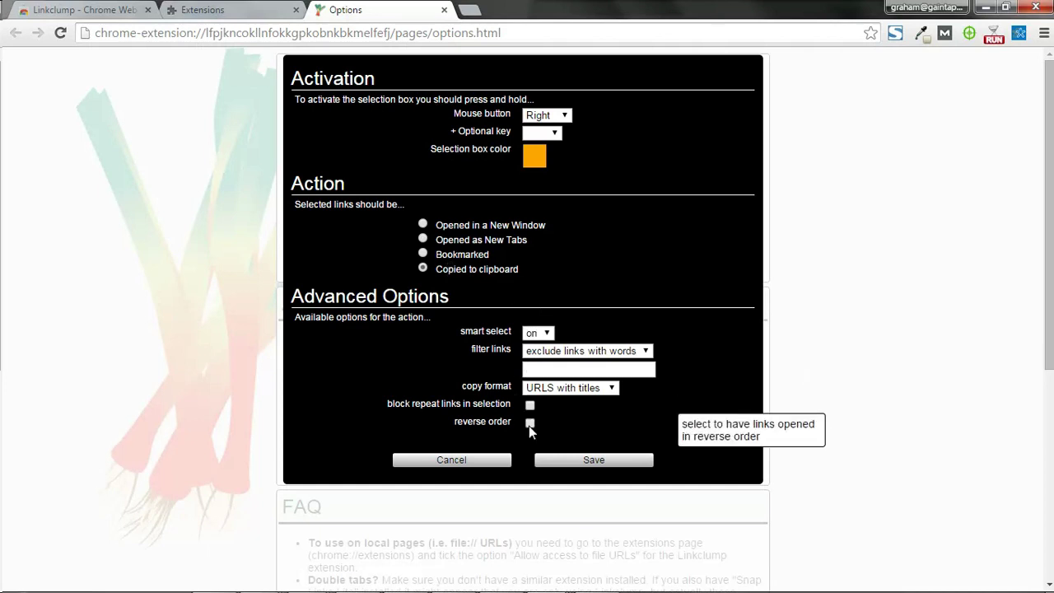
pyautogui.click(563, 463)
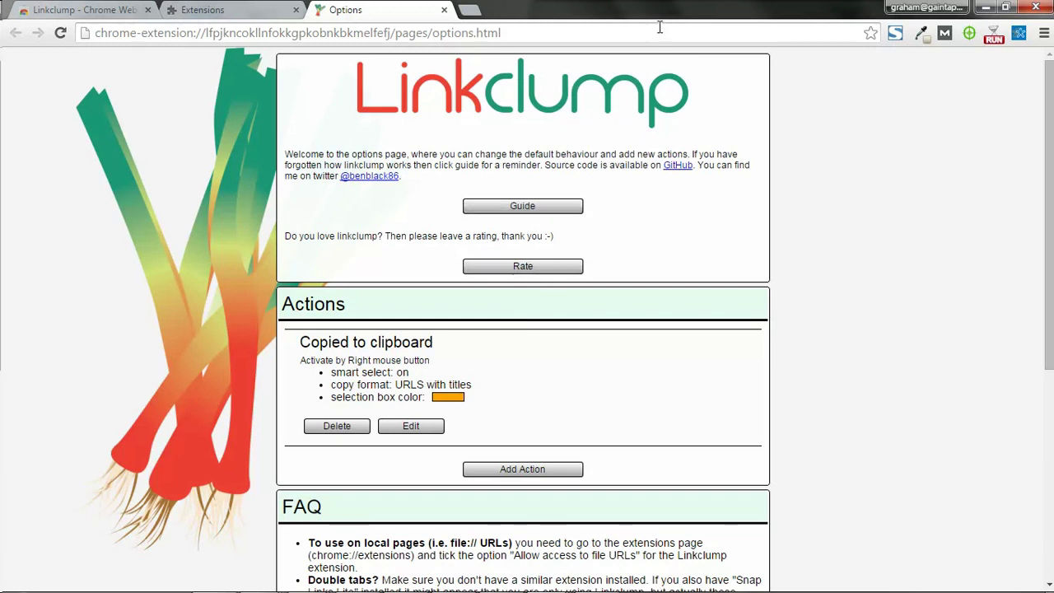
# Place the browser window beside the Link Scrape Example spreadsheet and search google.com for website design companies.
pyautogui.moveTo(682, 24); pyautogui.dragTo(2, 50)
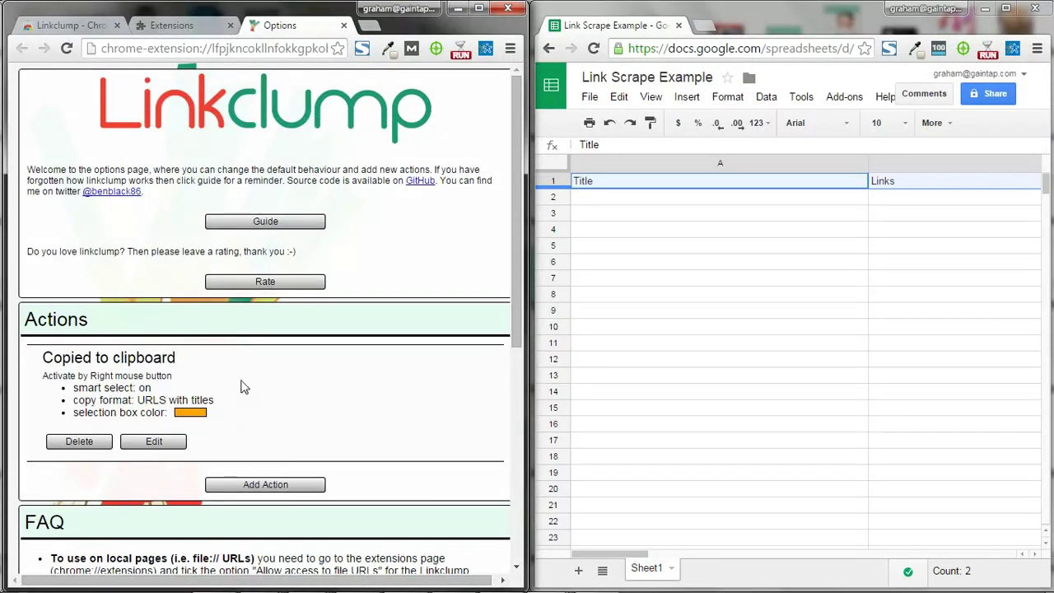
pyautogui.click(214, 49)
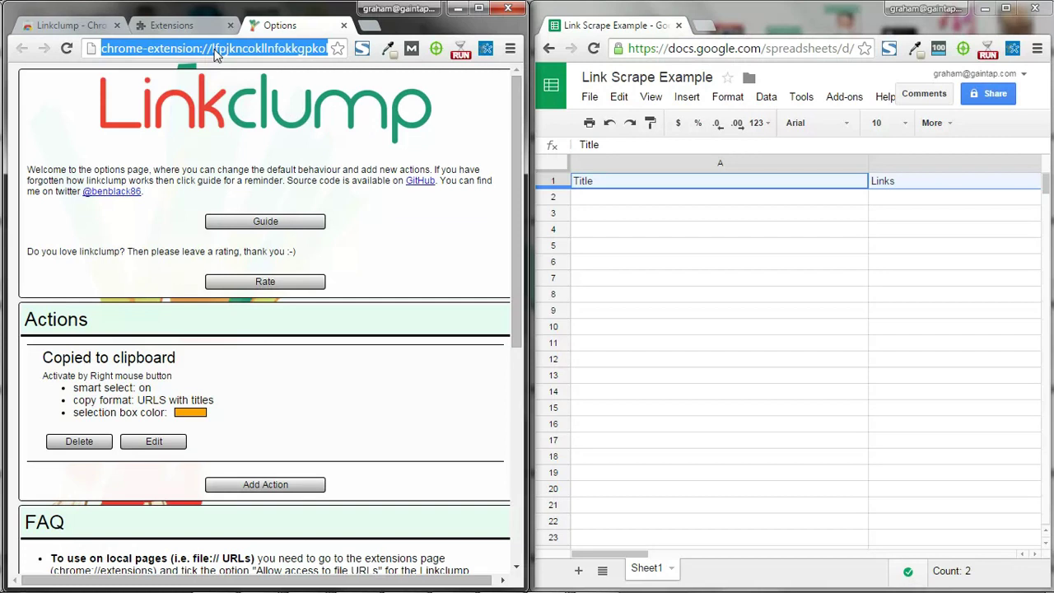
pyautogui.write('google.com')
pyautogui.press('Return')
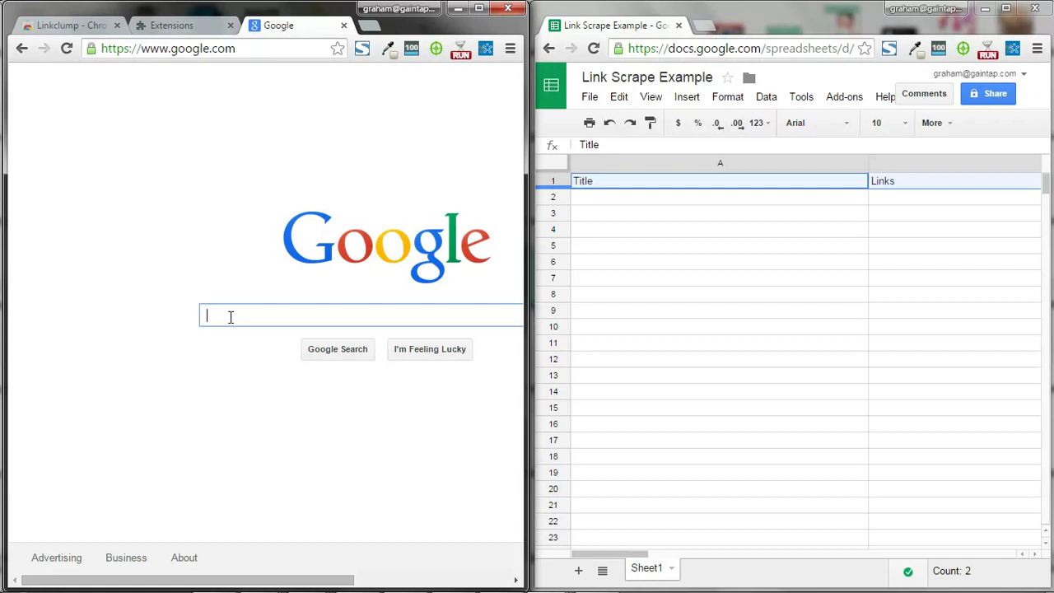
pyautogui.write('website design companies')
pyautogui.press('Return')
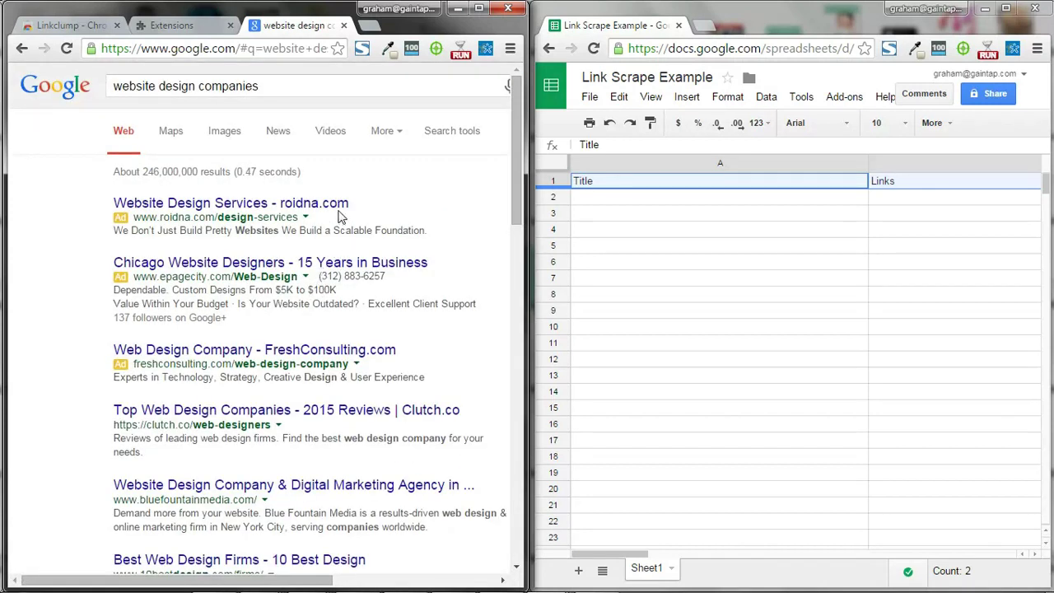
# Reduce the search results page's zoom to 33%.
pyautogui.click(510, 52)
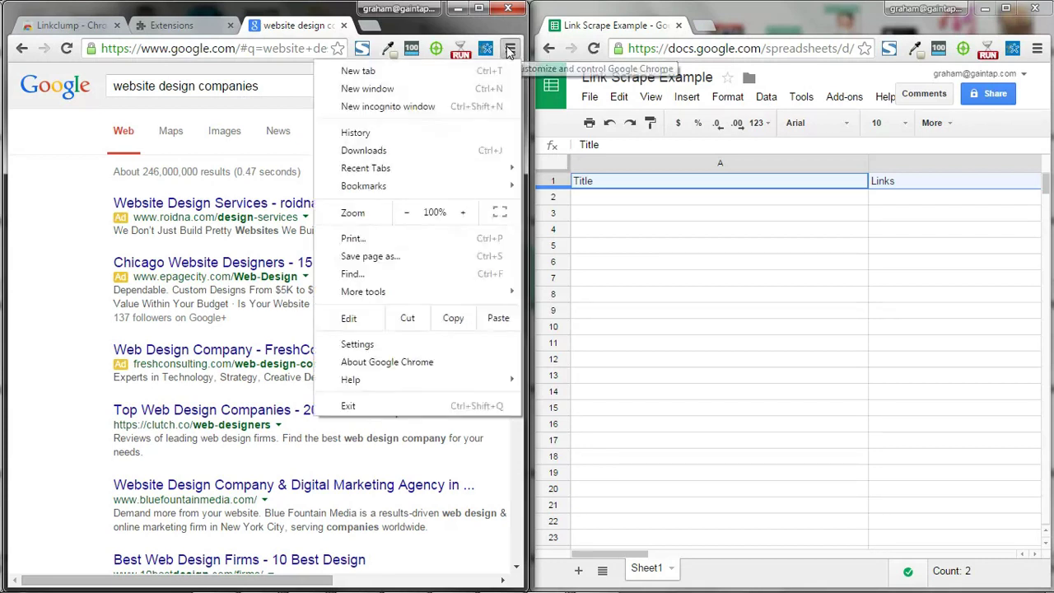
pyautogui.click(411, 218)
pyautogui.click(411, 218)
pyautogui.click(411, 218)
pyautogui.click(411, 218)
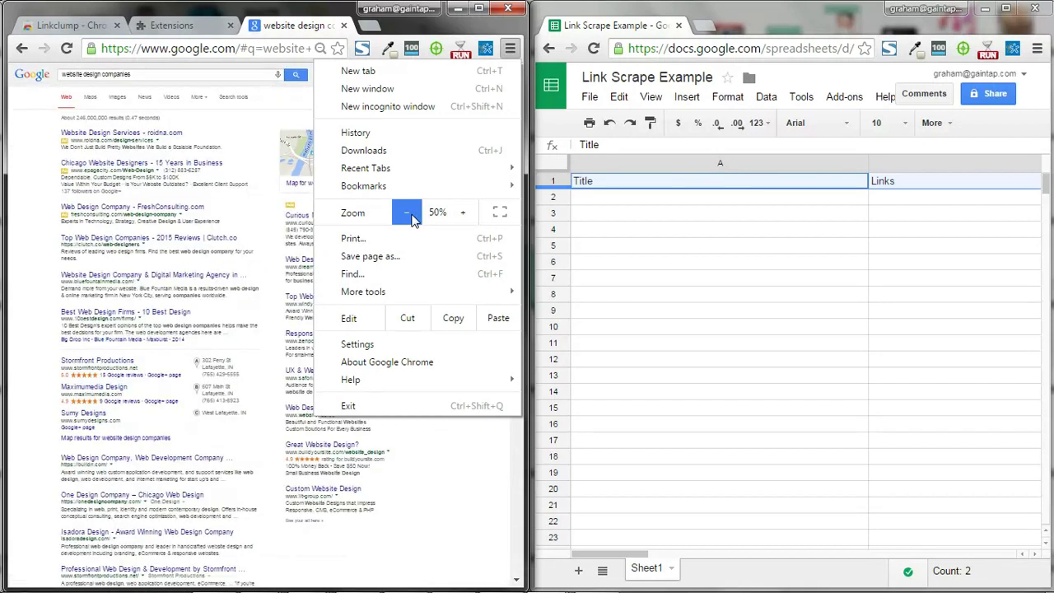
pyautogui.click(411, 218)
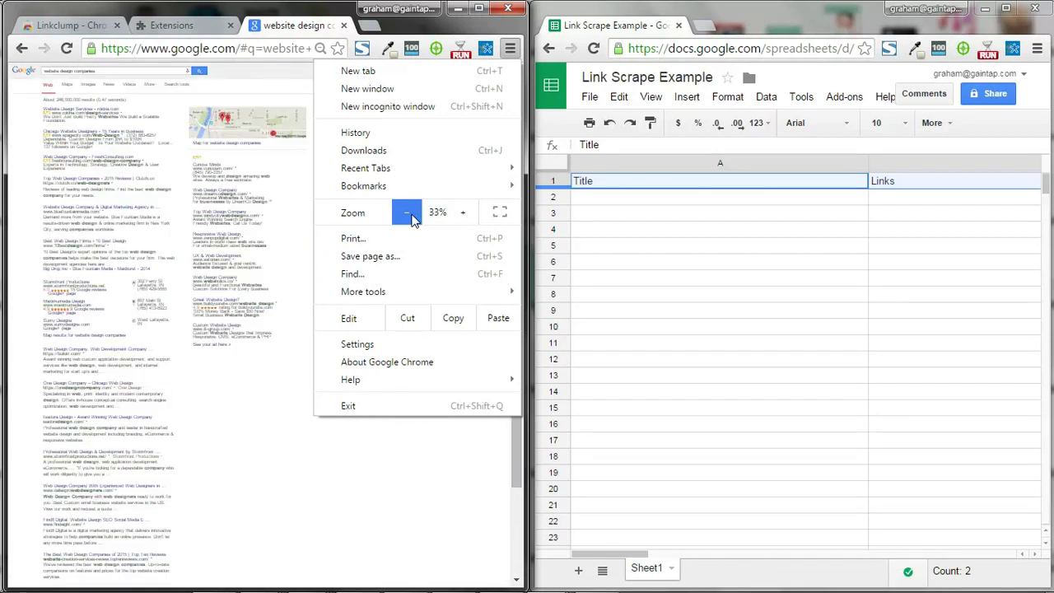
pyautogui.click(198, 446)
# Copy the organic result links on the first results page with Linkclump and paste them into the spreadsheet from cell A2.
pyautogui.moveTo(511, 235)
pyautogui.mouseDown()
pyautogui.moveTo(511, 284)
pyautogui.moveTo(511, 220)
pyautogui.mouseUp()
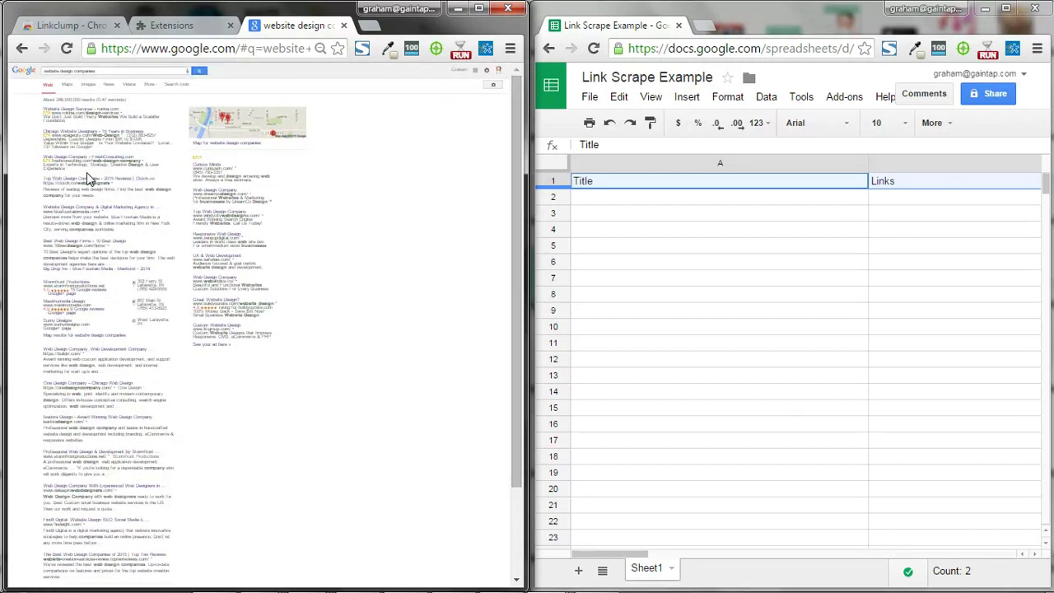
pyautogui.moveTo(87, 175); pyautogui.dragTo(59, 506)
pyautogui.scroll(-1, 65, 424)
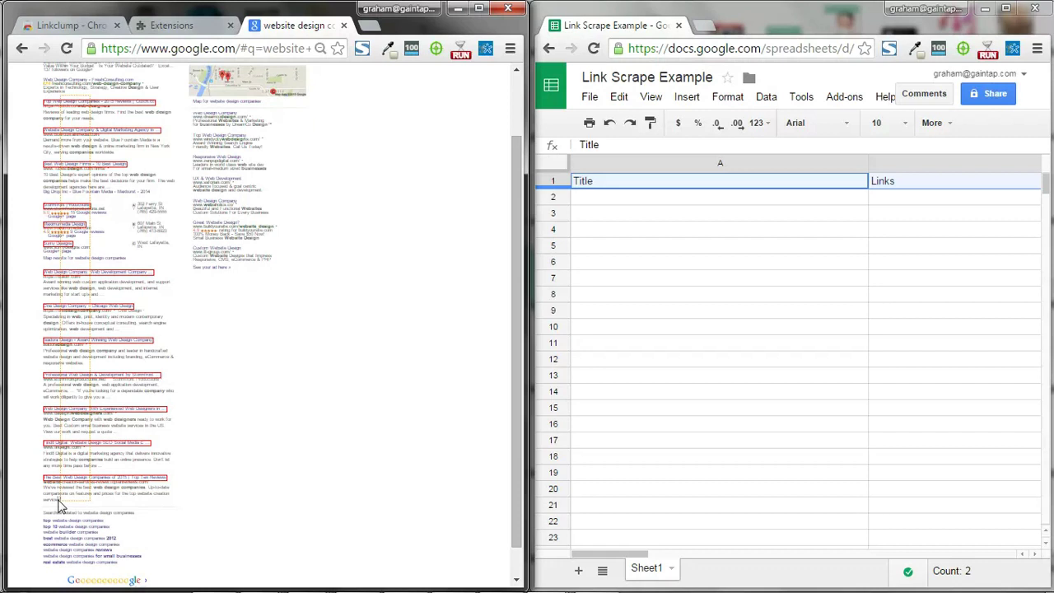
pyautogui.moveTo(57, 504); pyautogui.dragTo(58, 505)
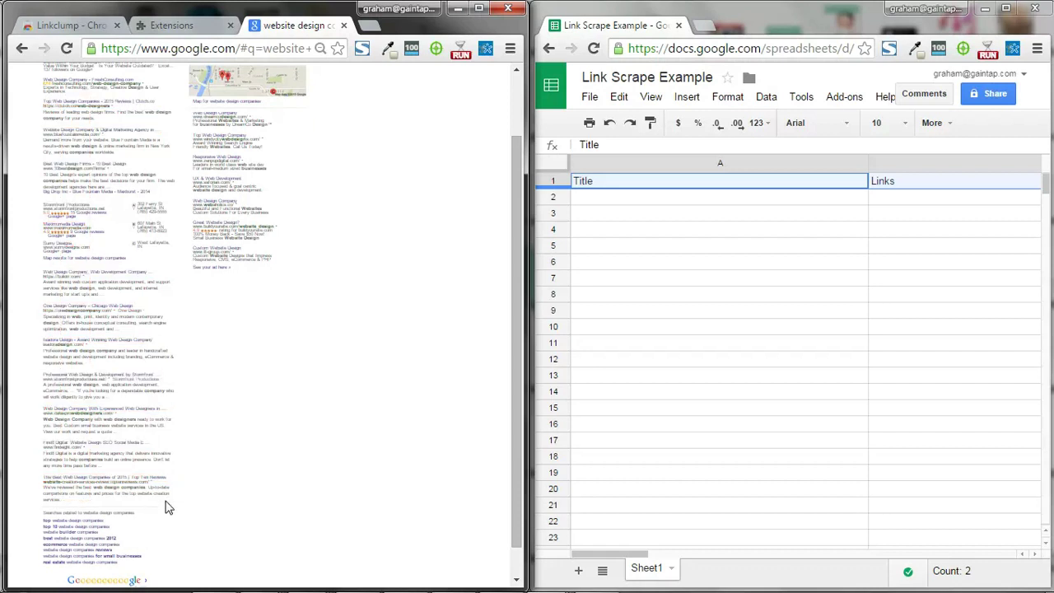
pyautogui.click(646, 203)
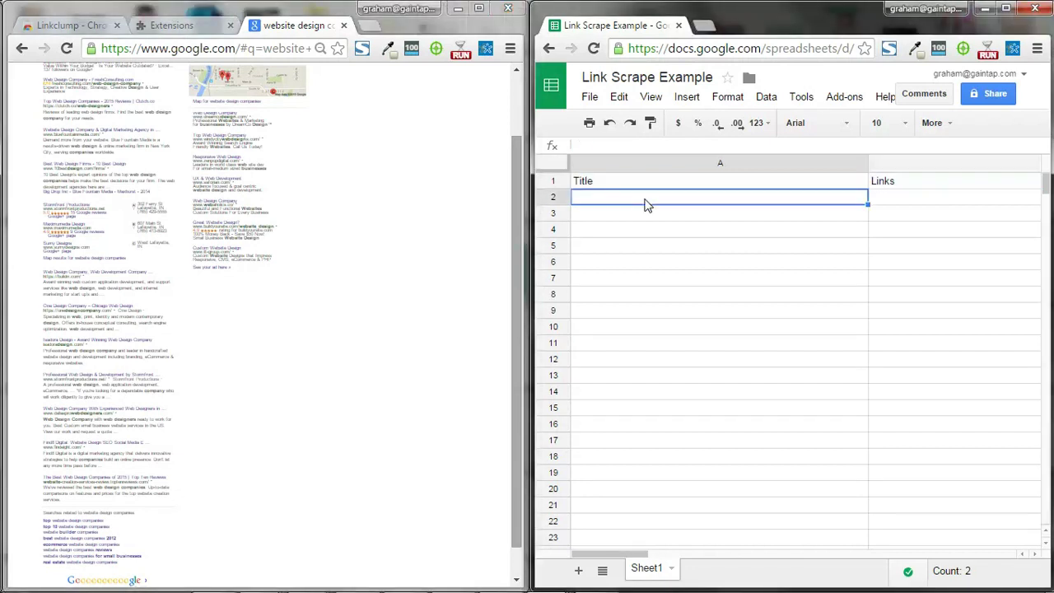
pyautogui.hotkey('ctrl', 'v')
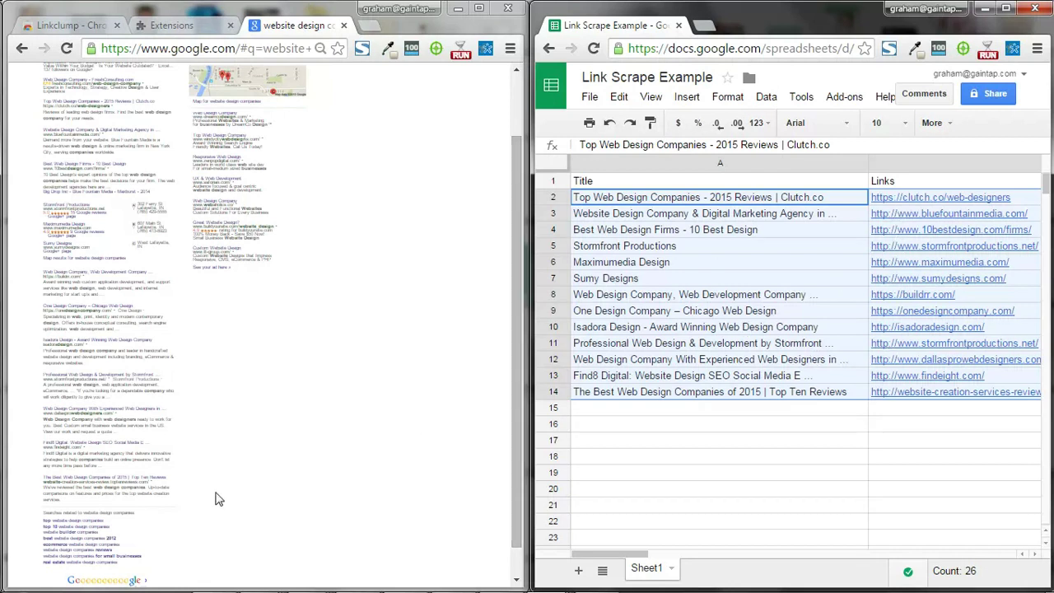
# Go to results page 2, copy its organic links with Linkclump and paste them into the spreadsheet from cell A15.
pyautogui.click(148, 580)
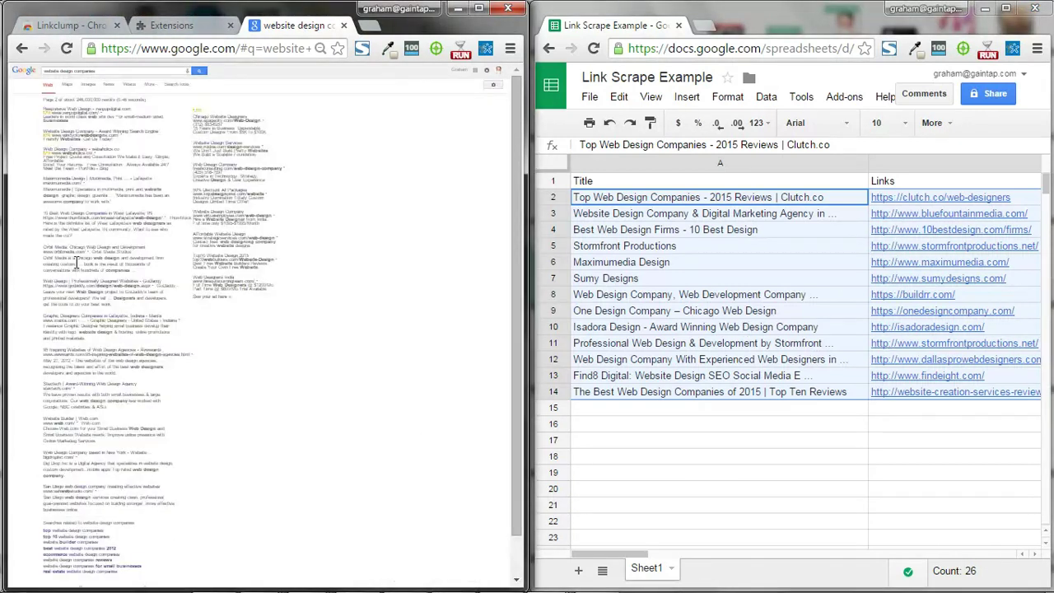
pyautogui.rightClick(70, 212)
pyautogui.moveTo(71, 178); pyautogui.dragTo(70, 461)
# Go to results page 3, copy its organic links with Linkclump and paste them into the spreadsheet from cell A25.
pyautogui.click(156, 554)
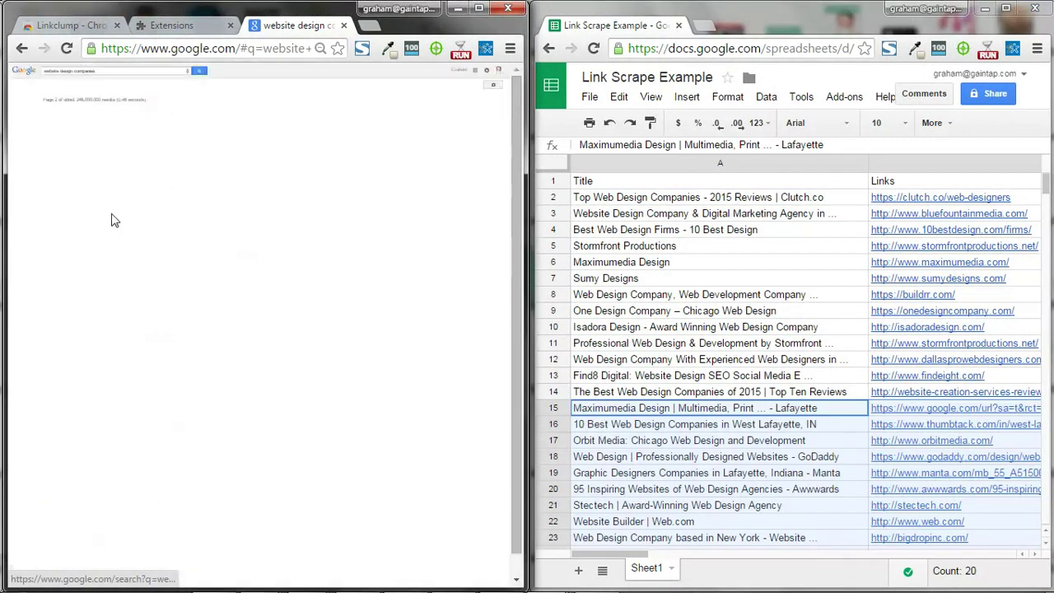
pyautogui.moveTo(73, 178); pyautogui.dragTo(77, 445)
pyautogui.click(659, 379)
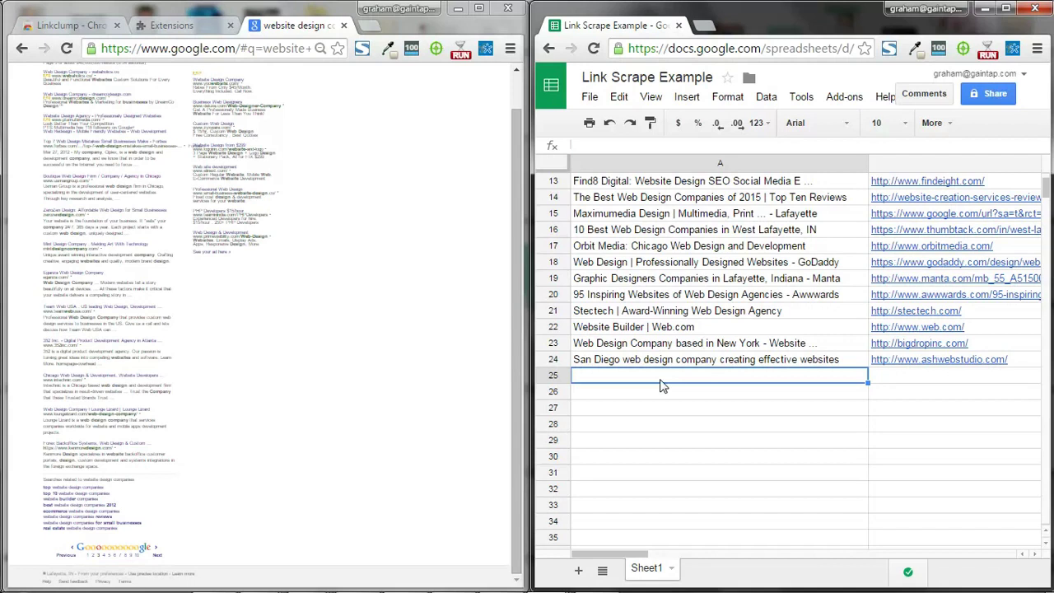
pyautogui.hotkey('ctrl', 'v')
pyautogui.scroll(-4, 623, 364)
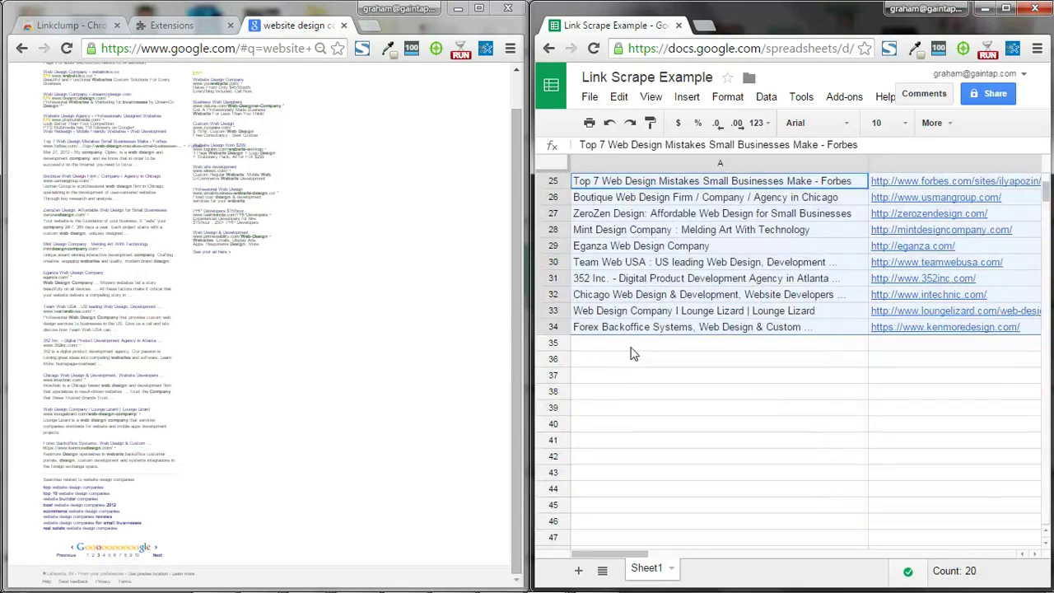
# Go to results page 4, copy its organic links with Linkclump and paste them into the spreadsheet from cell A35.
pyautogui.click(630, 346)
pyautogui.click(156, 555)
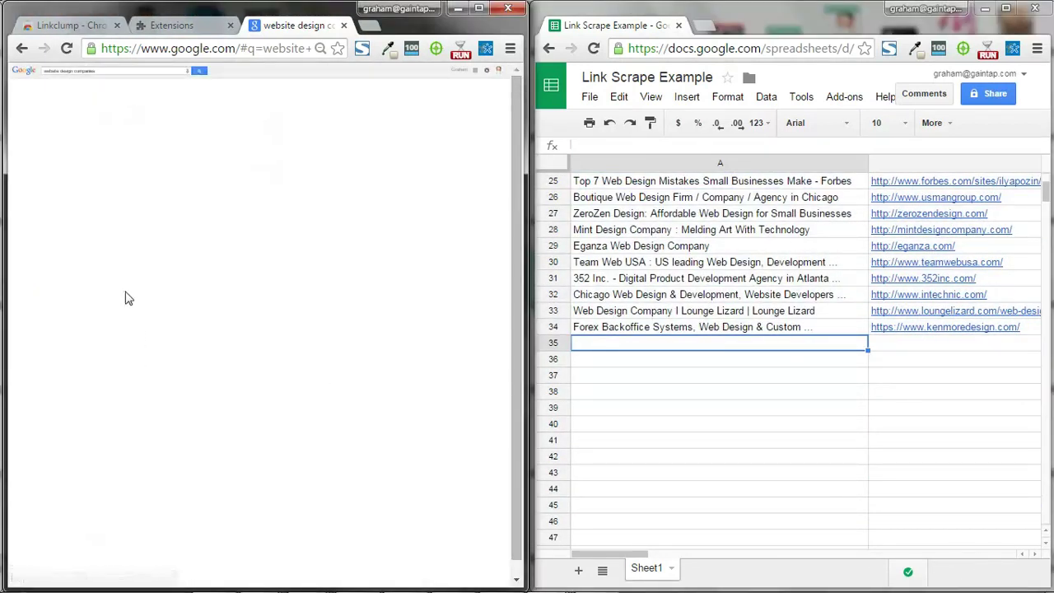
pyautogui.moveTo(87, 172); pyautogui.dragTo(160, 481)
pyautogui.click(705, 333)
pyautogui.click(707, 346)
pyautogui.hotkey('ctrl', 'v')
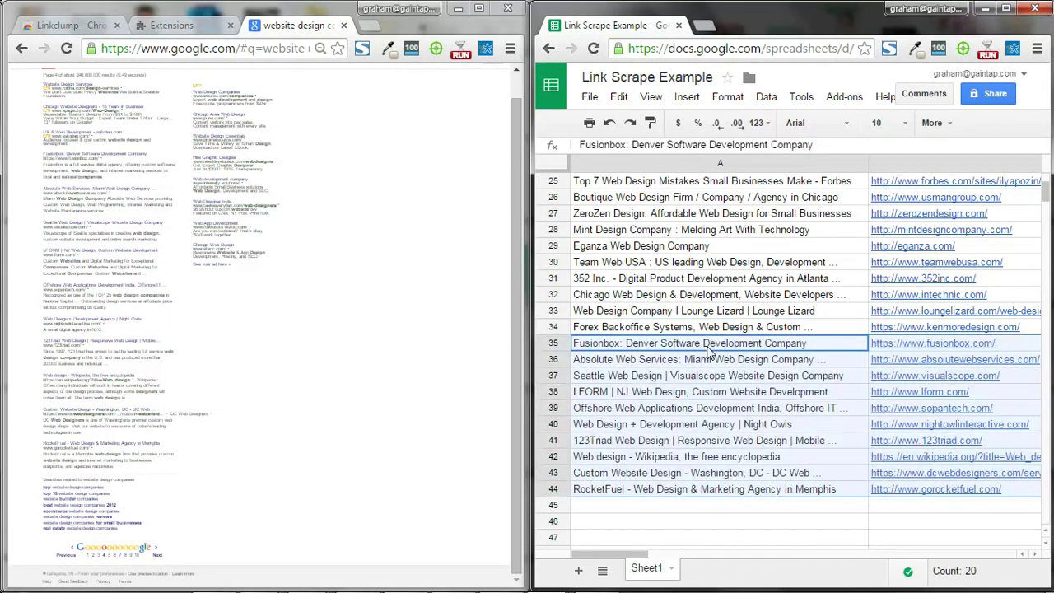
pyautogui.click(669, 508)
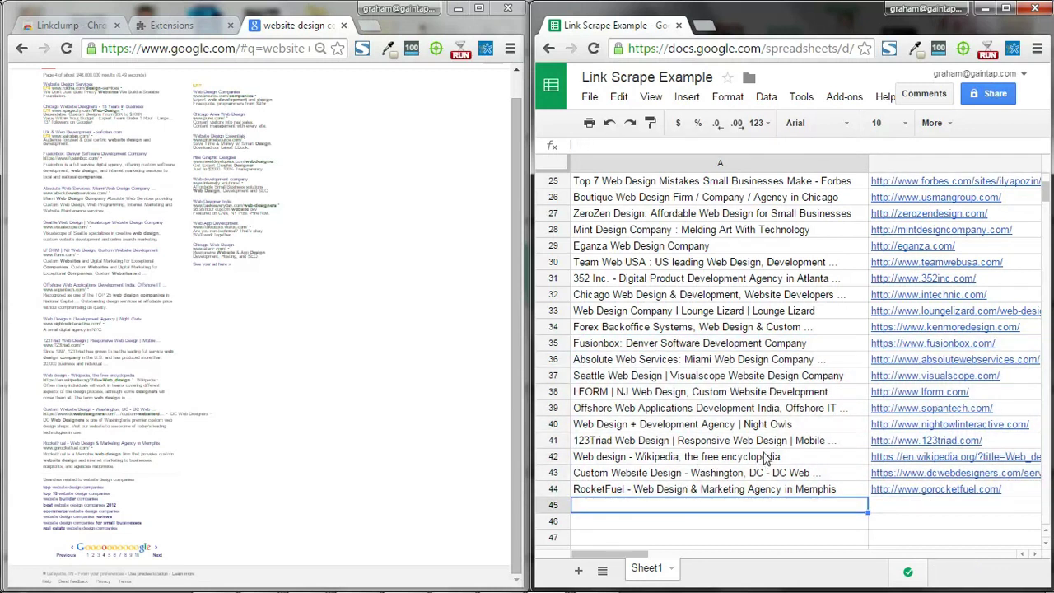